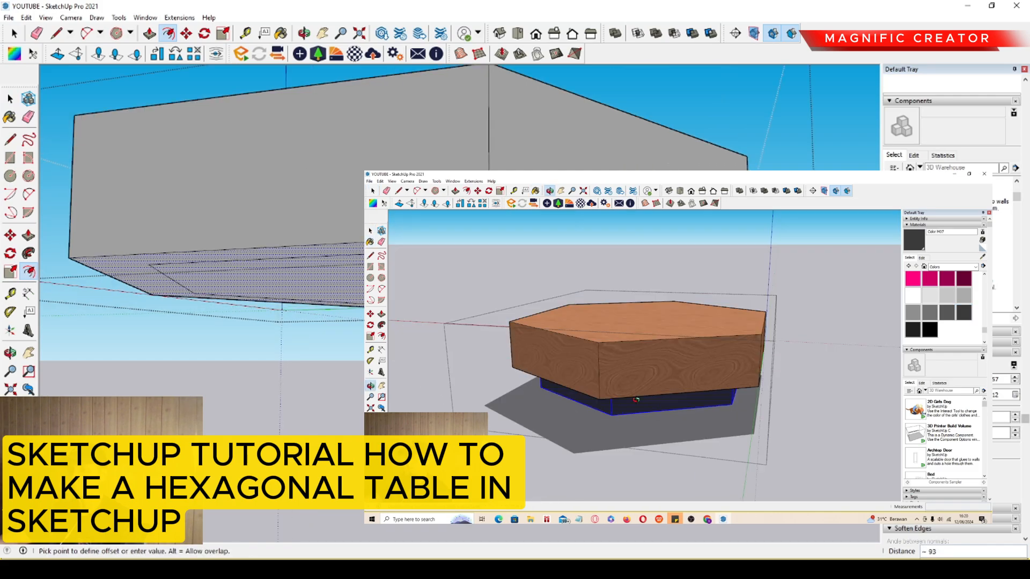
pyautogui.click(483, 263)
pyautogui.click(27, 235)
pyautogui.click(483, 273)
pyautogui.click(482, 311)
pyautogui.press('space')
pyautogui.moveTo(537, 214); pyautogui.dragTo(90, 129, button='middle')
pyautogui.doubleClick(349, 308)
pyautogui.tripleClick(349, 308)
pyautogui.scroll(3, 996, 245)
pyautogui.scroll(2, 996, 246)
pyautogui.click(1002, 158)
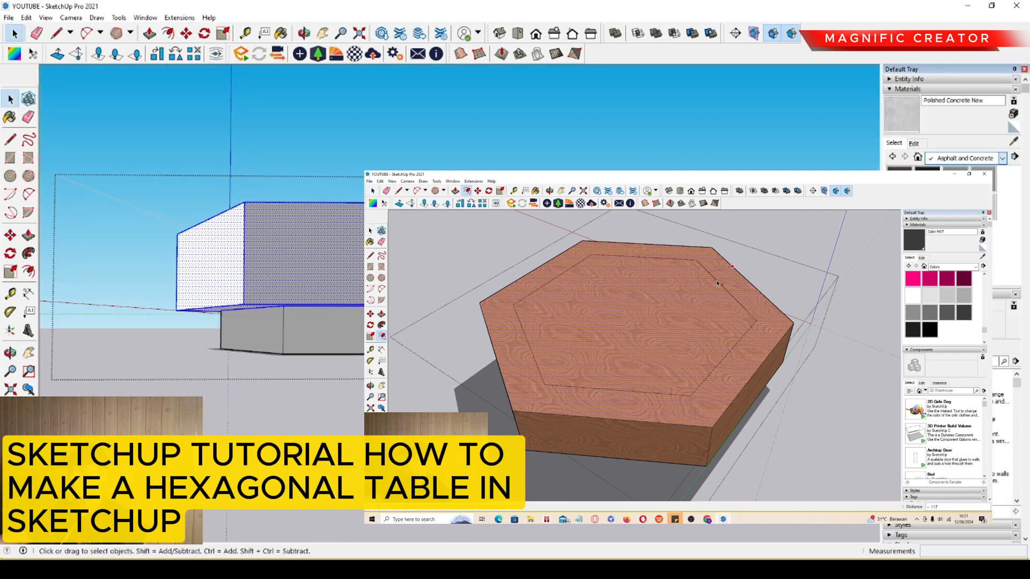
pyautogui.click(966, 300)
pyautogui.click(983, 235)
pyautogui.click(300, 252)
pyautogui.moveTo(300, 161)
pyautogui.mouseDown(button='middle')
pyautogui.moveTo(343, 332)
pyautogui.moveTo(300, 161)
pyautogui.mouseUp(button='middle')
pyautogui.press('space')
pyautogui.click(1003, 160)
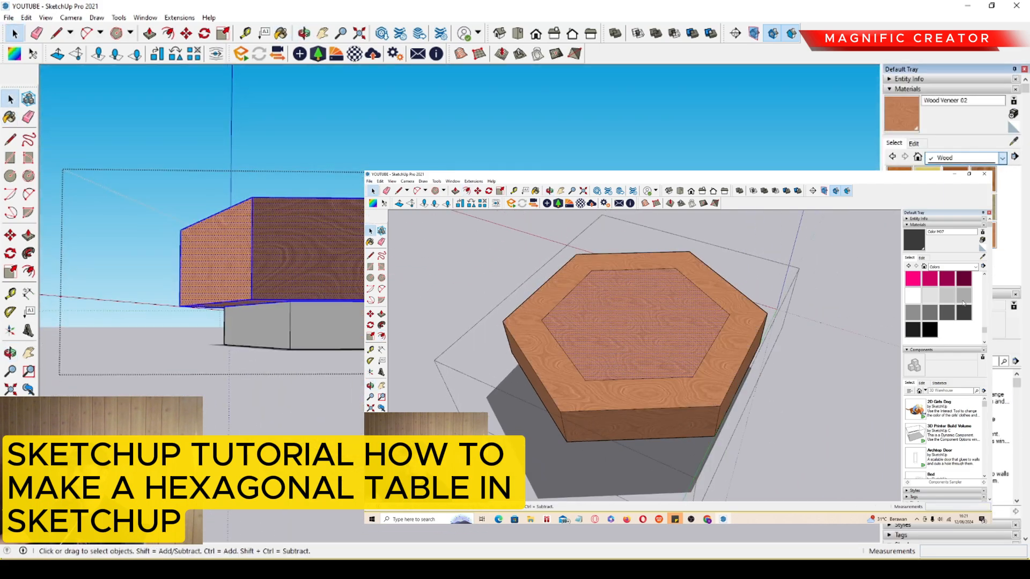
pyautogui.click(960, 206)
pyautogui.scroll(-10, 984, 233)
pyautogui.click(984, 234)
pyautogui.tripleClick(322, 327)
pyautogui.press('b')
pyautogui.click(322, 328)
pyautogui.moveTo(322, 327); pyautogui.dragTo(483, 333, button='middle')
pyautogui.click(964, 279)
pyautogui.moveTo(741, 365); pyautogui.dragTo(766, 301, button='middle')
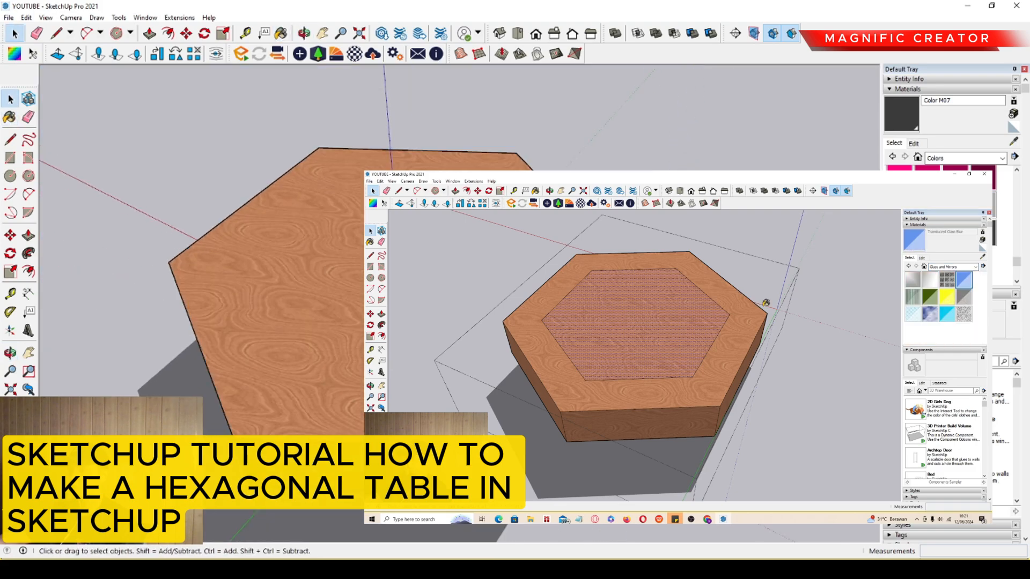
pyautogui.click(639, 322)
pyautogui.moveTo(639, 322)
pyautogui.mouseDown(button='middle')
pyautogui.moveTo(784, 315)
pyautogui.moveTo(734, 360)
pyautogui.mouseUp(button='middle')
pyautogui.click(445, 269)
pyautogui.press('f')
pyautogui.moveTo(430, 300); pyautogui.dragTo(482, 252, button='middle')
pyautogui.click(445, 268)
pyautogui.click(430, 268)
pyautogui.press('space')
pyautogui.click(445, 268)
pyautogui.click(1003, 159)
pyautogui.moveTo(779, 377)
pyautogui.mouseDown(button='middle')
pyautogui.moveTo(616, 372)
pyautogui.moveTo(590, 322)
pyautogui.moveTo(552, 419)
pyautogui.moveTo(409, 386)
pyautogui.mouseUp(button='middle')
pyautogui.click(960, 223)
pyautogui.click(983, 177)
pyautogui.click(429, 269)
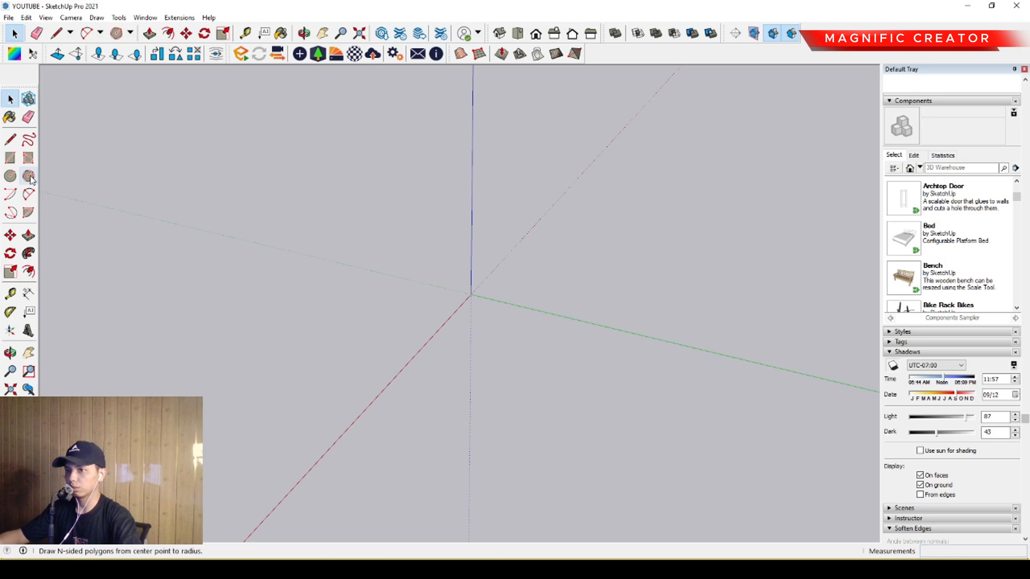
# - Draw a six-sided polygon centred on the origin with an inscribed radius of 600 and one corner on the green axis
pyautogui.click(29, 176)
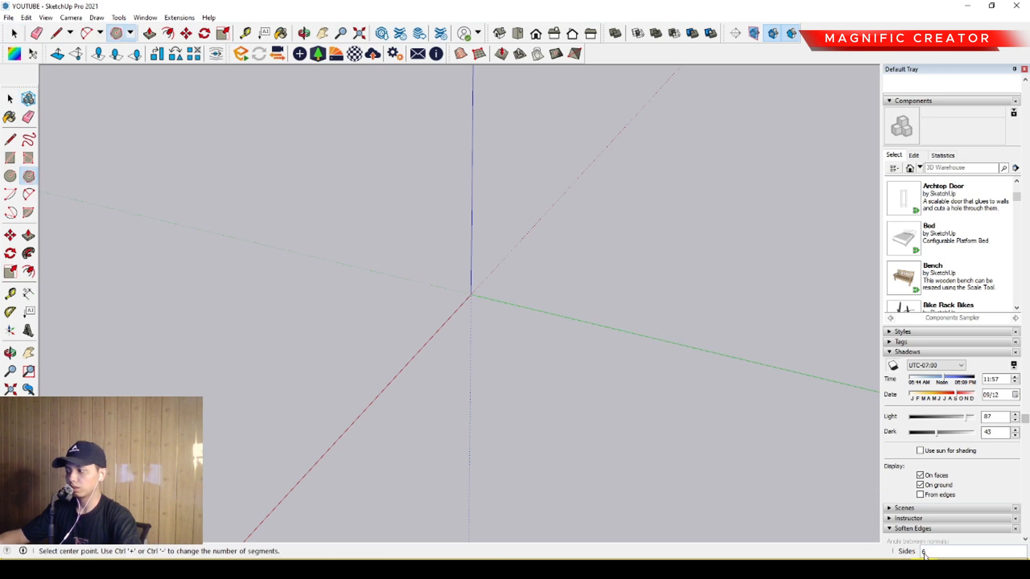
pyautogui.click(471, 294)
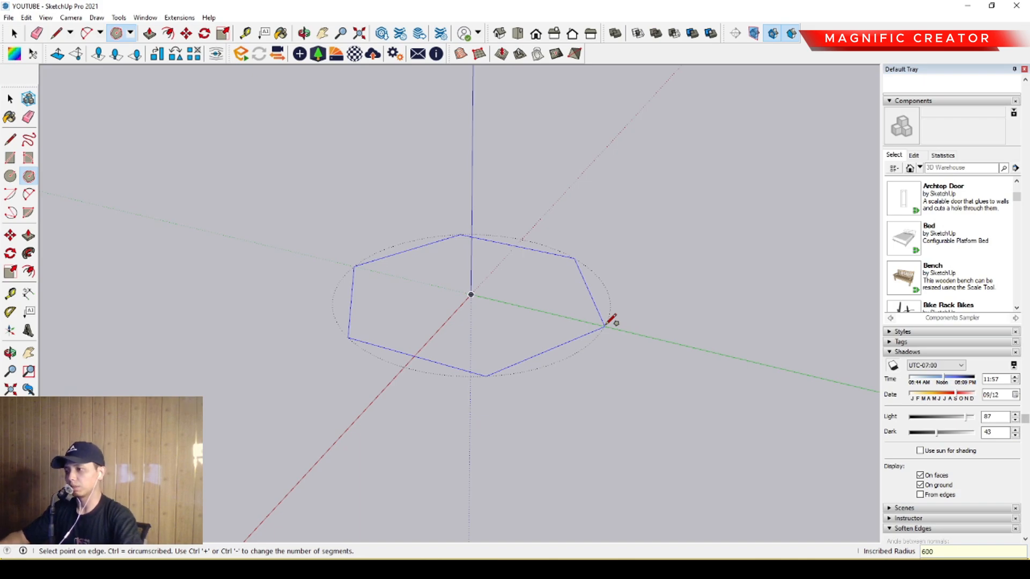
pyautogui.click(606, 324)
pyautogui.press('space')
pyautogui.scroll(2, 615, 300)
pyautogui.moveTo(617, 292)
pyautogui.mouseDown(button='middle')
pyautogui.moveTo(476, 398)
pyautogui.moveTo(513, 218)
pyautogui.moveTo(556, 336)
pyautogui.moveTo(610, 300)
pyautogui.mouseUp(button='middle')
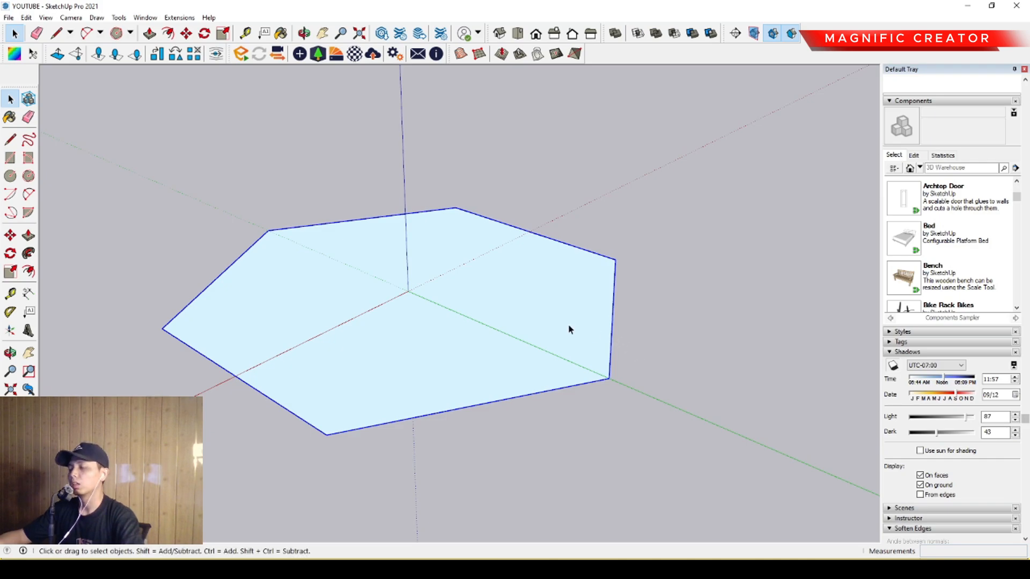
# - Extrude the hexagon face upward by 200 with Push/Pull
pyautogui.moveTo(568, 329); pyautogui.dragTo(569, 302, button='middle')
pyautogui.scroll(2, 465, 322)
pyautogui.moveTo(458, 322)
pyautogui.mouseDown(button='middle')
pyautogui.moveTo(479, 296)
pyautogui.moveTo(459, 315)
pyautogui.mouseUp(button='middle')
pyautogui.click(28, 235)
pyautogui.click(407, 307)
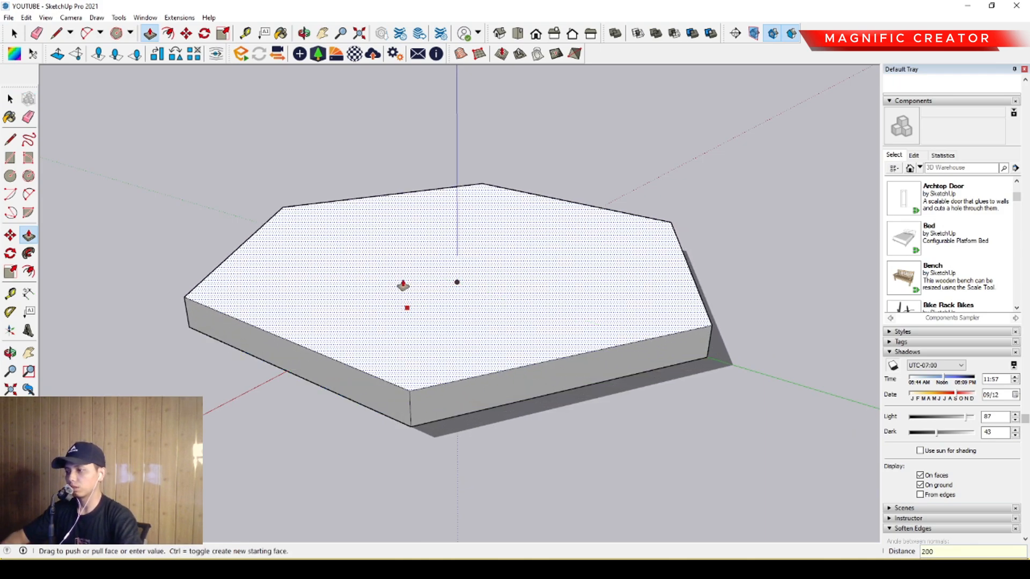
pyautogui.press('Return')
pyautogui.press('space')
# - Select all faces and edges of the hexagonal block and make them a group
pyautogui.moveTo(413, 322); pyautogui.dragTo(482, 254, button='middle')
pyautogui.tripleClick(434, 276)
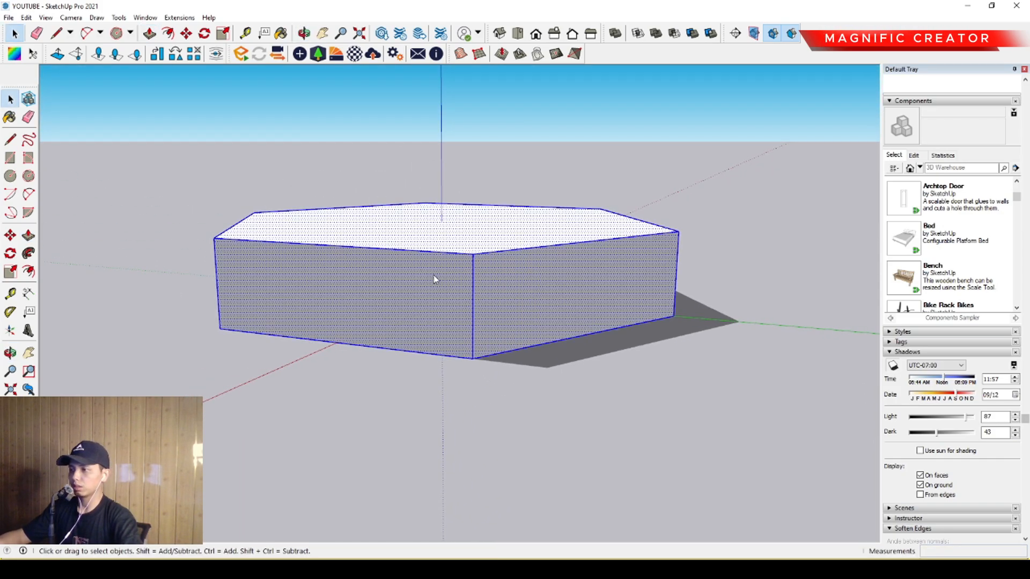
pyautogui.click(464, 367)
pyautogui.scroll(2, 462, 284)
# - Move the hexagonal block group straight up along the blue axis by 100
pyautogui.moveTo(462, 278)
pyautogui.mouseDown(button='middle')
pyautogui.moveTo(478, 301)
pyautogui.moveTo(465, 265)
pyautogui.mouseUp(button='middle')
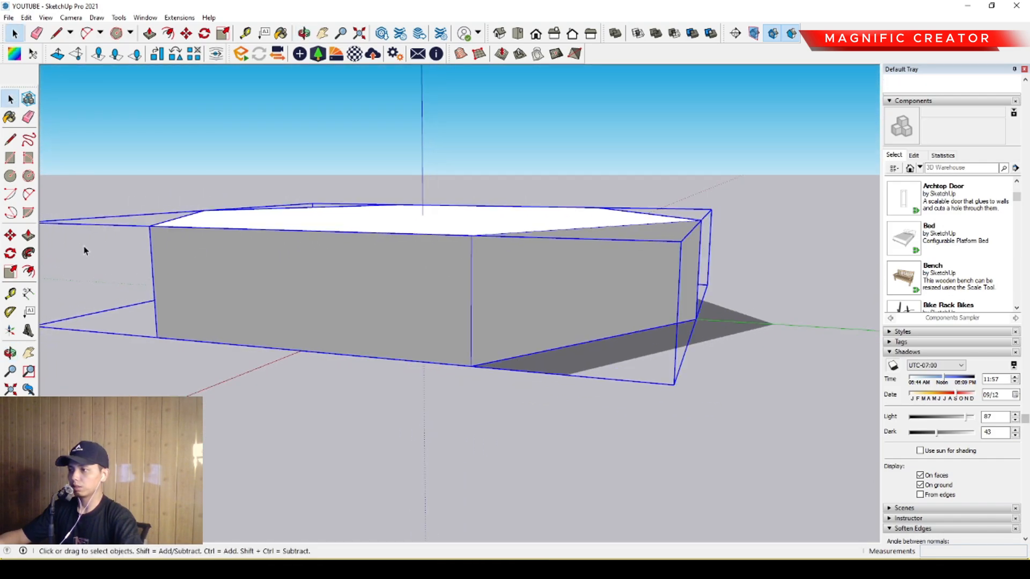
pyautogui.click(11, 236)
pyautogui.click(434, 286)
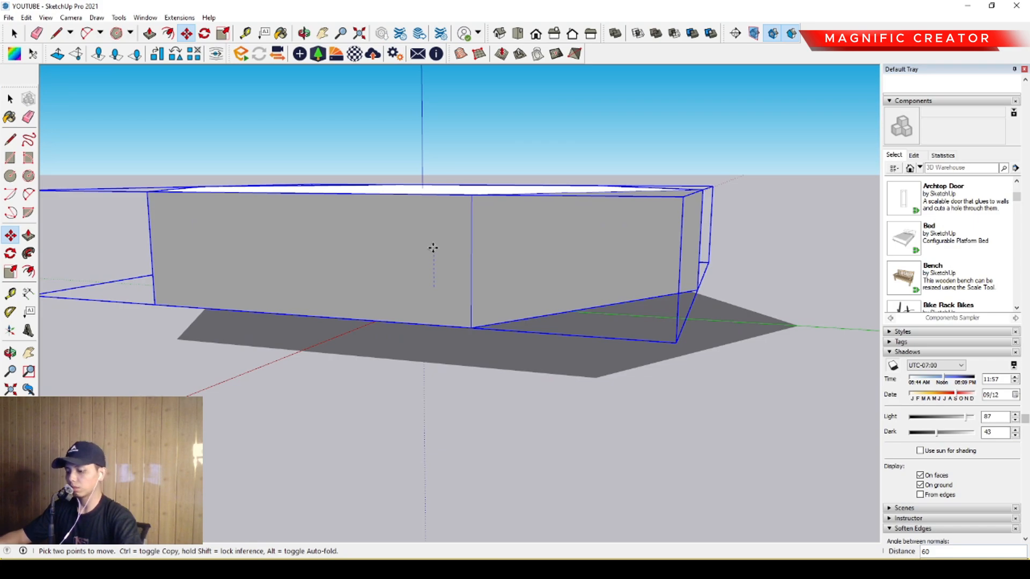
pyautogui.click(433, 247)
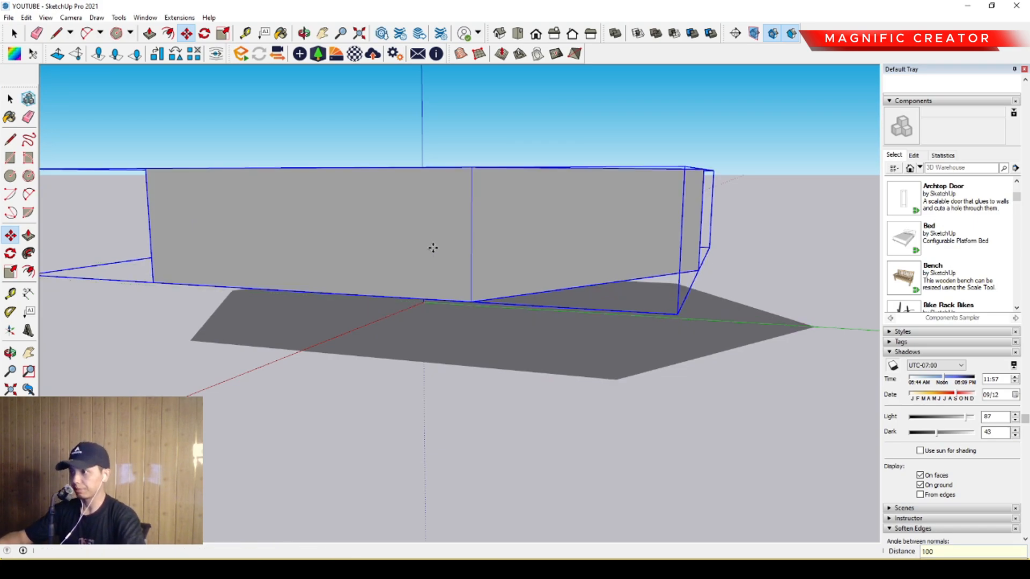
pyautogui.press('space')
# - Open the group for editing and offset the outline of its underside face inward by 100
pyautogui.moveTo(445, 264); pyautogui.dragTo(465, 206, button='middle')
pyautogui.doubleClick(490, 260)
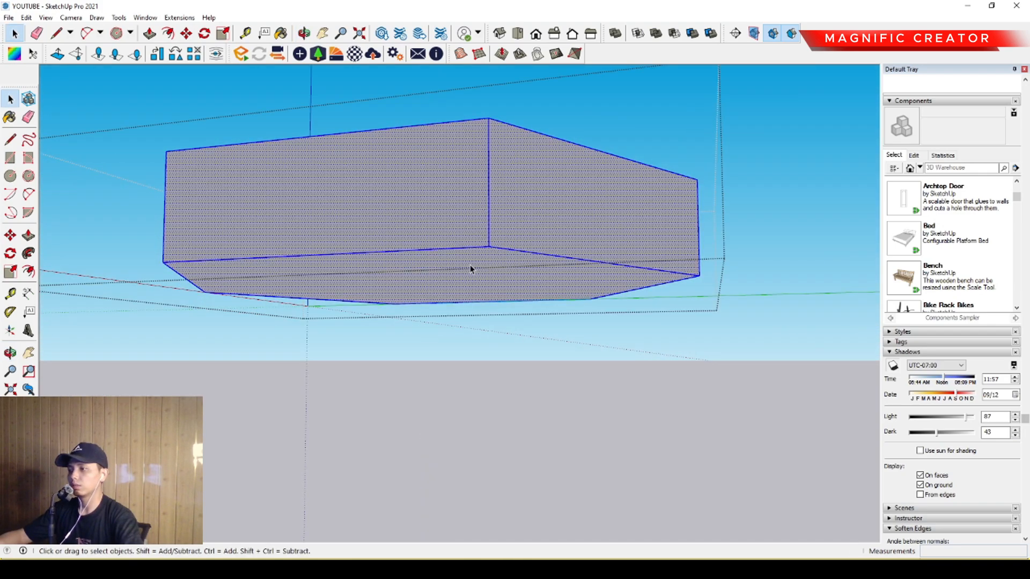
pyautogui.click(475, 267)
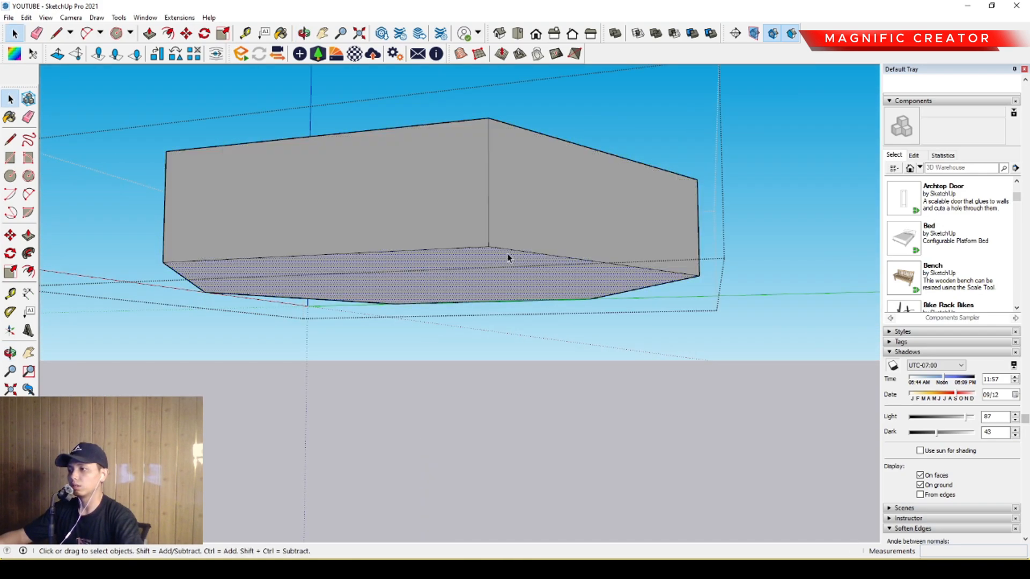
pyautogui.click(29, 272)
pyautogui.scroll(2, 537, 268)
pyautogui.click(540, 243)
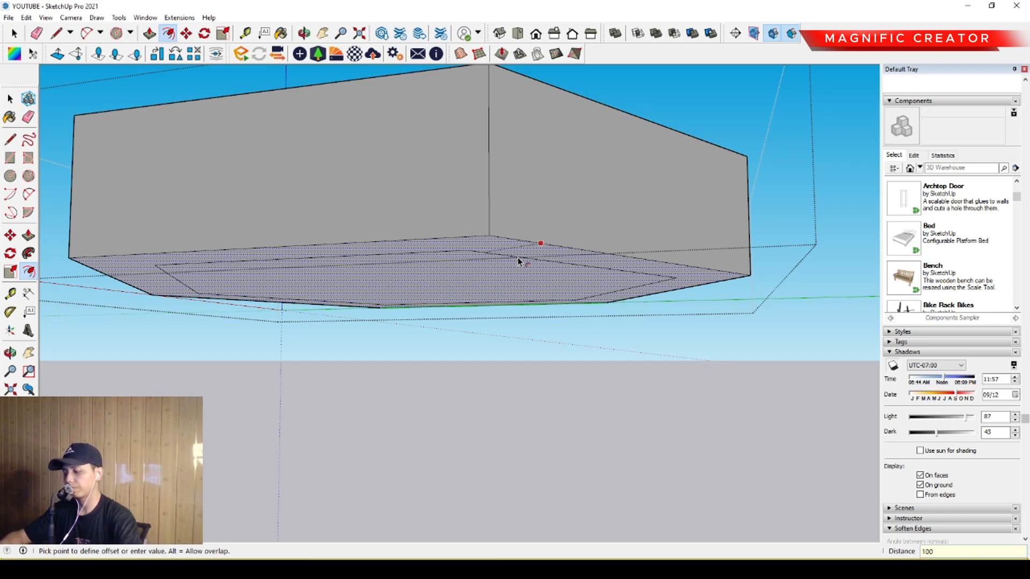
pyautogui.click(518, 262)
pyautogui.press('space')
# - Extrude the inner hexagon on the underside downward by 100 as the table base and close the group
pyautogui.click(262, 287)
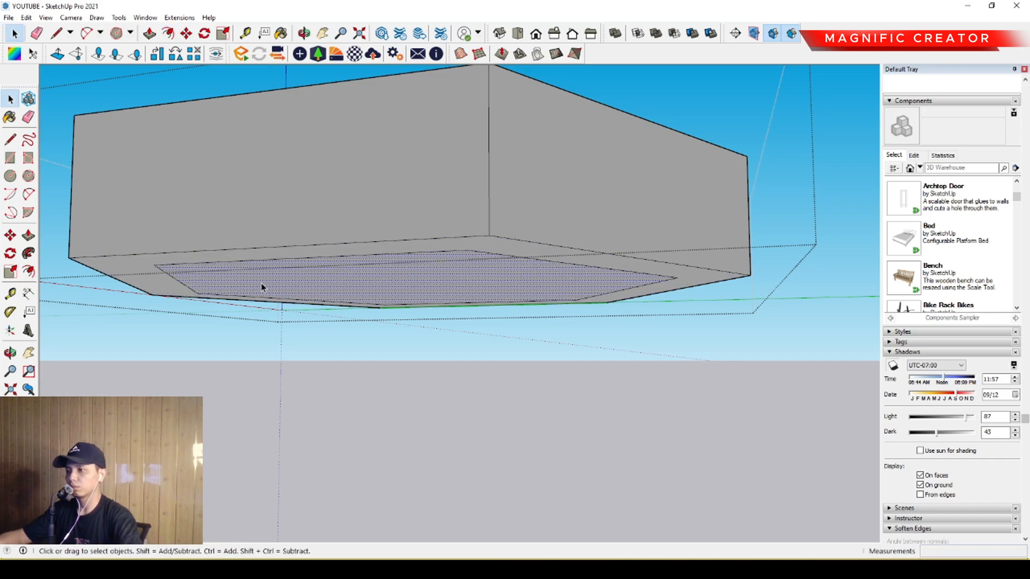
pyautogui.click(34, 239)
pyautogui.click(410, 287)
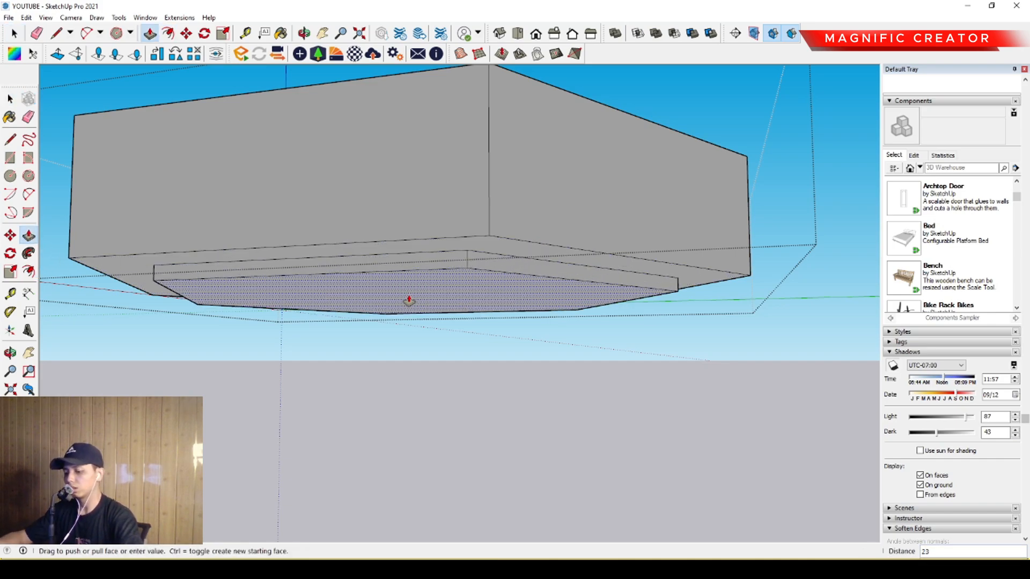
pyautogui.press('Return')
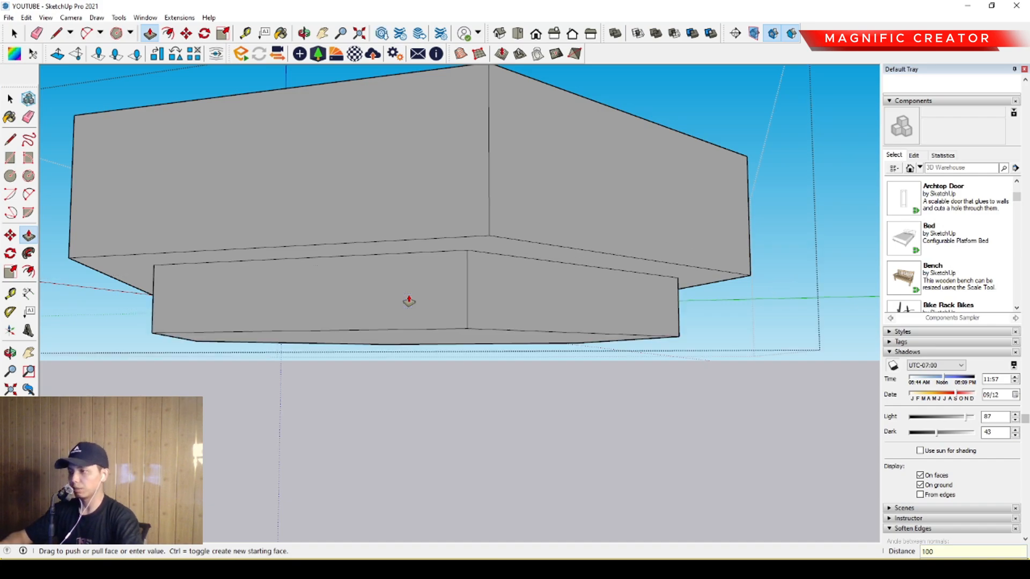
pyautogui.press('space')
pyautogui.moveTo(392, 276); pyautogui.dragTo(491, 402, button='middle')
pyautogui.scroll(-3, 454, 310)
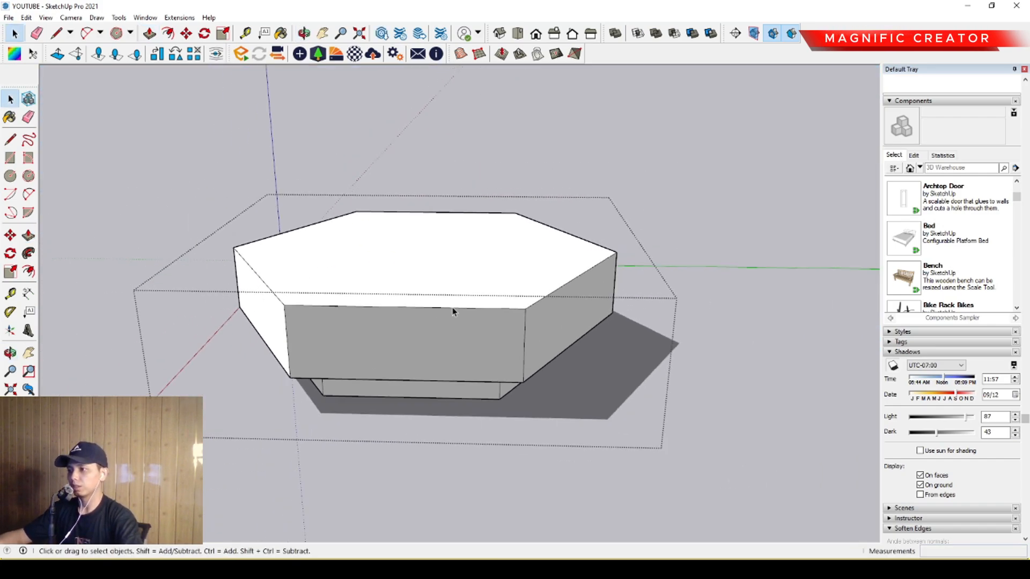
pyautogui.click(673, 182)
# - Open the table group, select the whole upper block, and paint it with the Wood Veneer 02 material
pyautogui.moveTo(674, 183); pyautogui.dragTo(483, 267, button='middle')
pyautogui.moveTo(521, 326); pyautogui.dragTo(444, 314, button='middle')
pyautogui.moveTo(475, 276); pyautogui.dragTo(432, 349, button='middle')
pyautogui.scroll(-2, 290, 351)
pyautogui.moveTo(540, 348); pyautogui.dragTo(329, 351, button='middle')
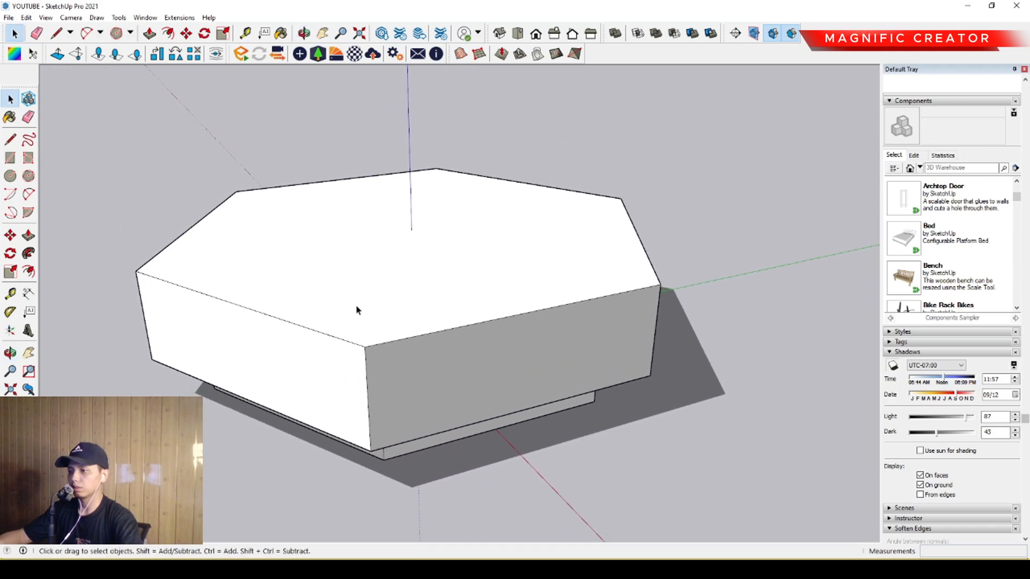
pyautogui.scroll(2, 356, 311)
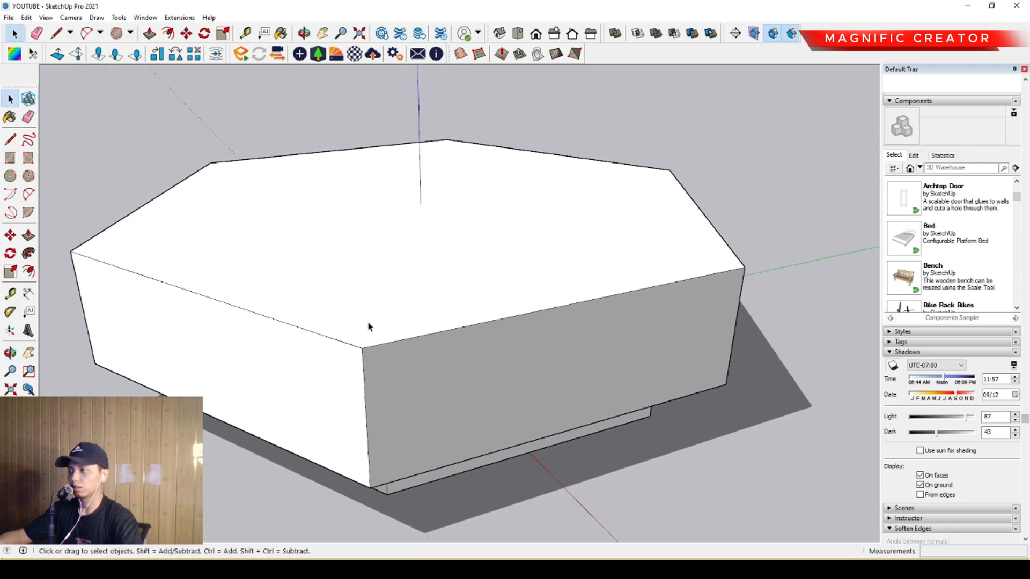
pyautogui.tripleClick(369, 325)
pyautogui.moveTo(368, 324); pyautogui.dragTo(433, 258, button='middle')
pyautogui.moveTo(88, 124); pyautogui.dragTo(722, 331)
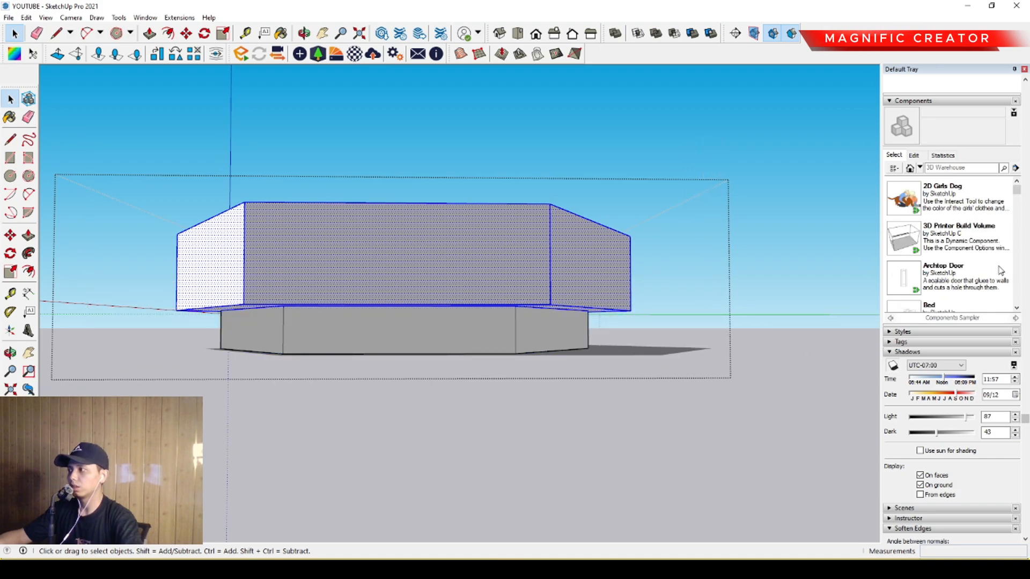
pyautogui.click(891, 350)
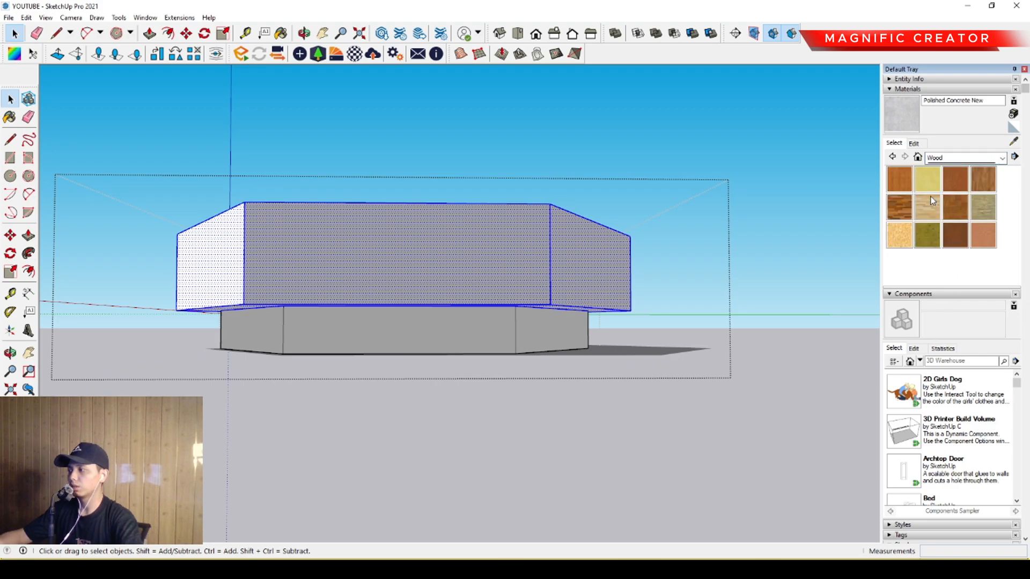
pyautogui.click(978, 238)
pyautogui.click(420, 220)
pyautogui.moveTo(420, 221)
pyautogui.mouseDown(button='middle')
pyautogui.moveTo(430, 434)
pyautogui.moveTo(497, 367)
pyautogui.moveTo(472, 352)
pyautogui.moveTo(409, 360)
pyautogui.moveTo(460, 385)
pyautogui.moveTo(494, 223)
pyautogui.mouseUp(button='middle')
pyautogui.press('space')
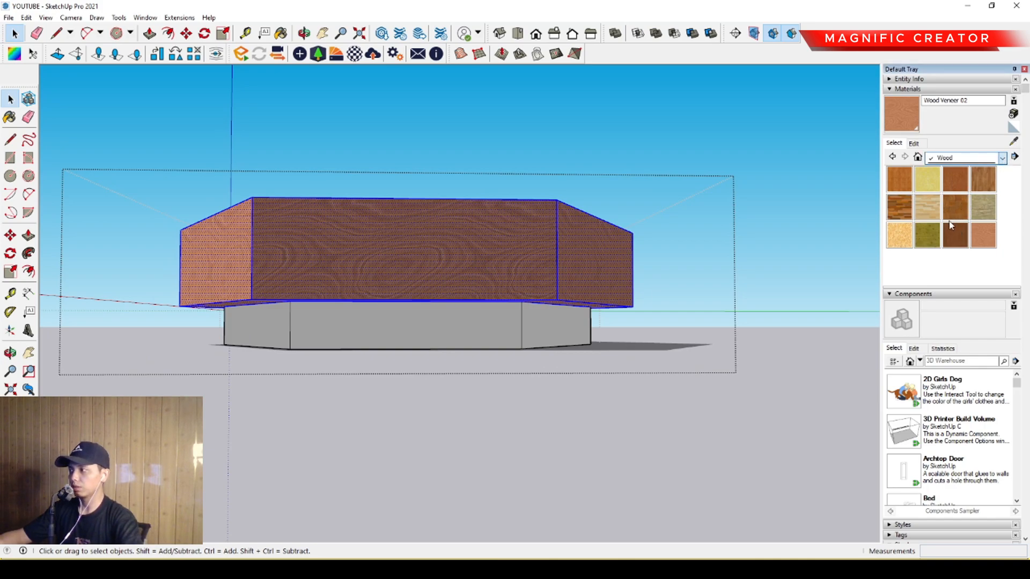
# - Select the faces of the lower base, paint them with Color M07 from the Colors collection, and close the group
pyautogui.scroll(3, 957, 221)
pyautogui.scroll(-10, 961, 228)
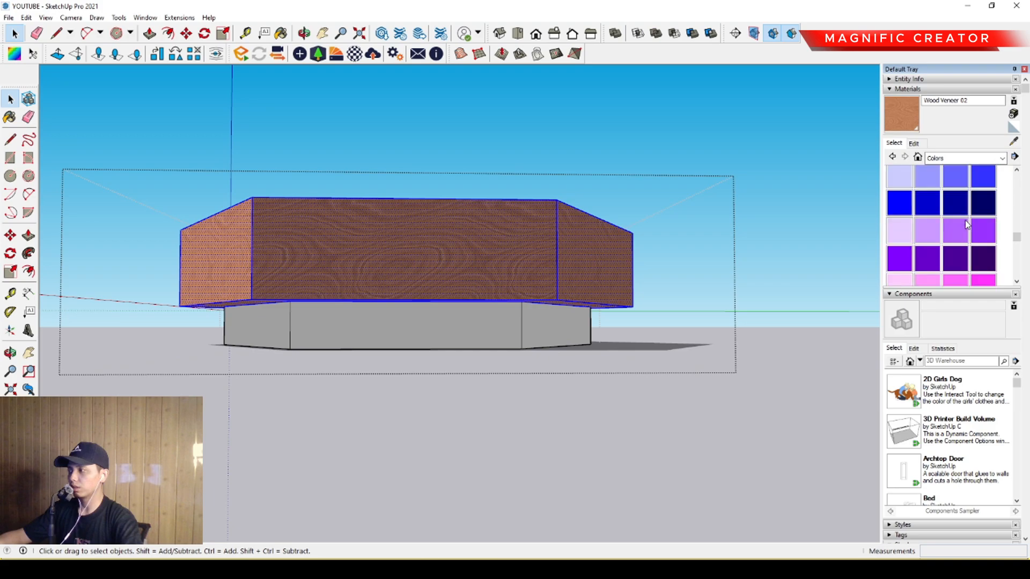
pyautogui.click(983, 236)
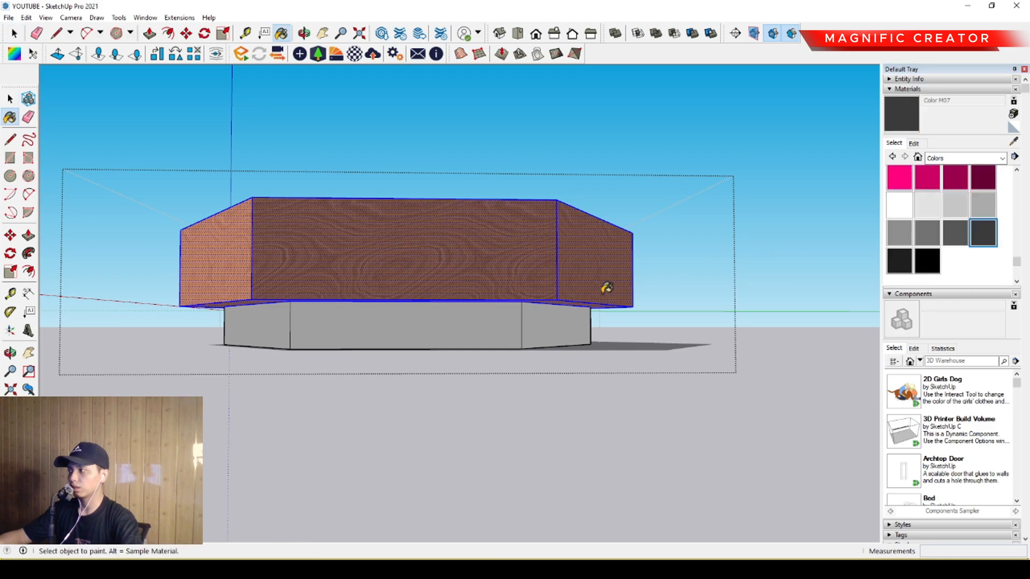
pyautogui.moveTo(605, 288); pyautogui.dragTo(535, 294, button='middle')
pyautogui.press('space')
pyautogui.moveTo(140, 345); pyautogui.dragTo(117, 330)
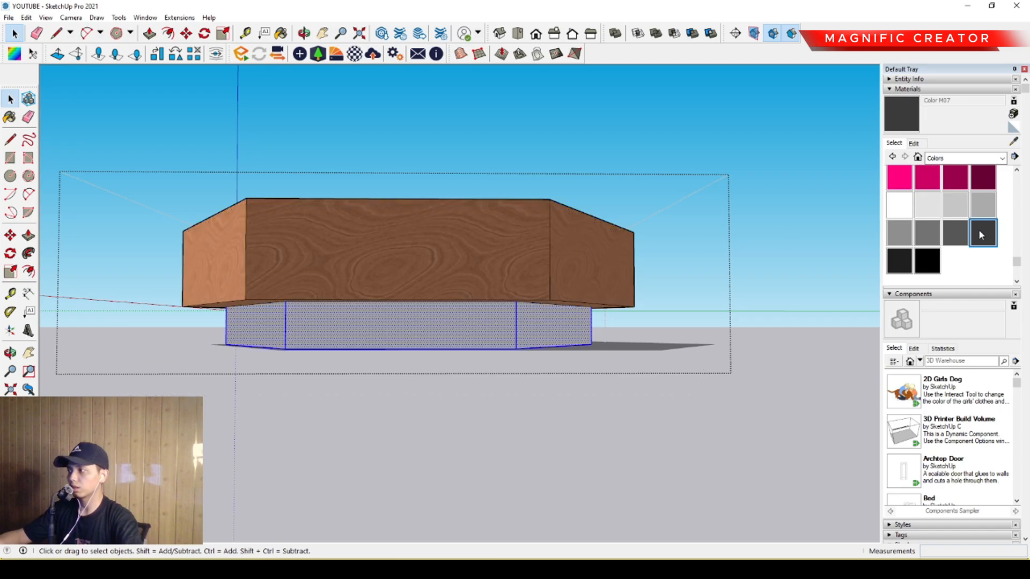
pyautogui.press('b')
pyautogui.click(437, 320)
pyautogui.moveTo(437, 319)
pyautogui.mouseDown(button='middle')
pyautogui.moveTo(566, 299)
pyautogui.moveTo(510, 283)
pyautogui.moveTo(470, 349)
pyautogui.moveTo(511, 329)
pyautogui.moveTo(455, 363)
pyautogui.mouseUp(button='middle')
pyautogui.click(703, 192)
# - Open the table group for editing and select the connected geometry from above the tabletop
pyautogui.moveTo(560, 242); pyautogui.dragTo(488, 290, button='middle')
pyautogui.scroll(3, 563, 257)
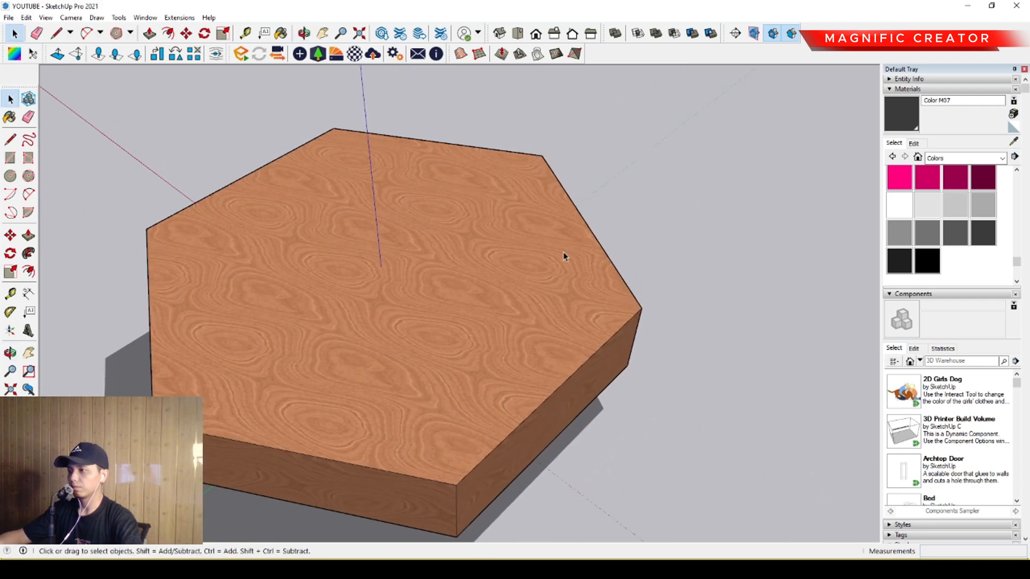
pyautogui.tripleClick(563, 257)
pyautogui.moveTo(556, 240); pyautogui.dragTo(590, 218, button='middle')
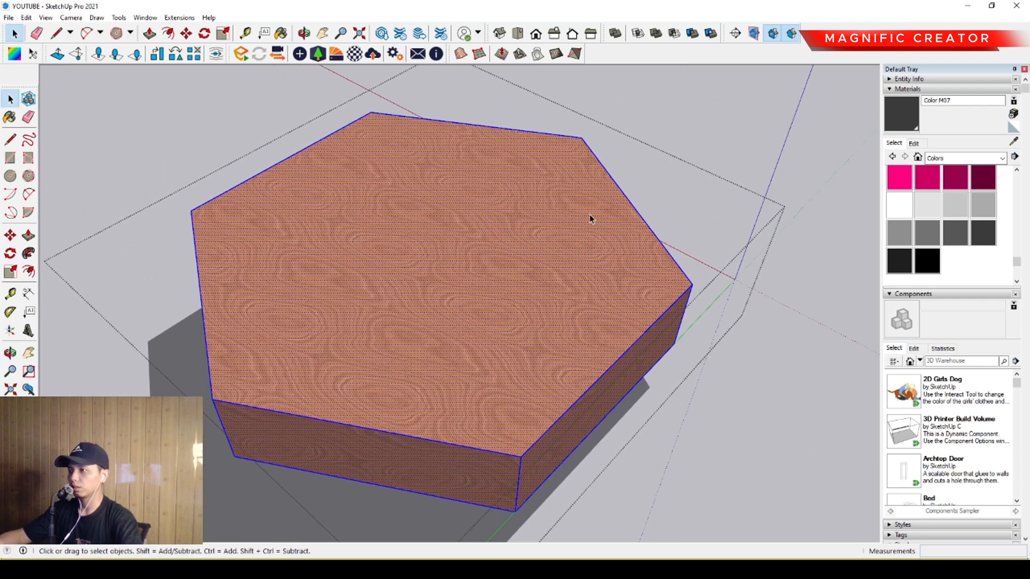
# - Try to offset the outline of the tabletop's upper face inward with the Offset tool
pyautogui.press('f')
pyautogui.doubleClick(606, 184)
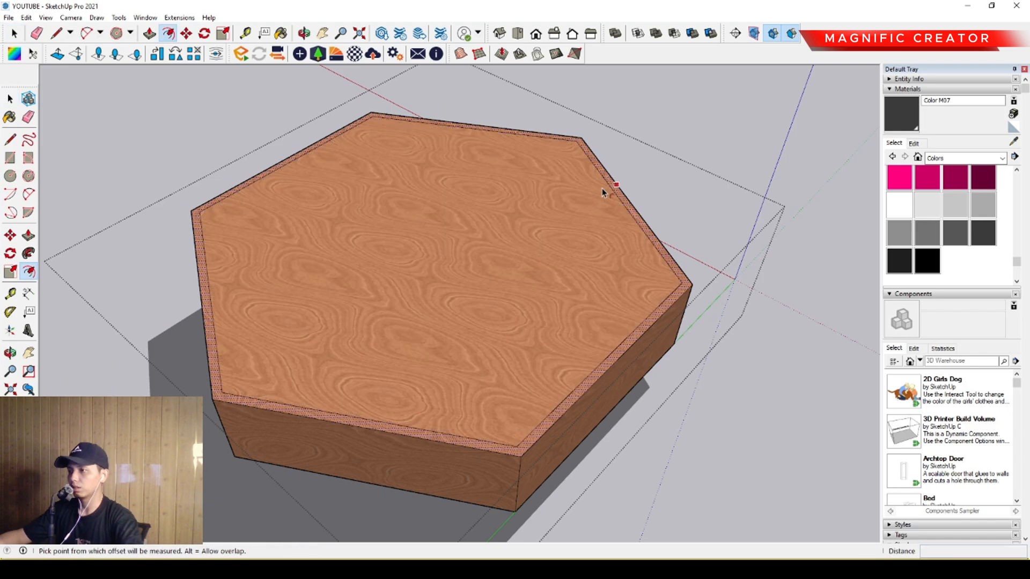
pyautogui.hotkey('ctrl', 'z')
pyautogui.moveTo(438, 309); pyautogui.dragTo(459, 269, button='middle')
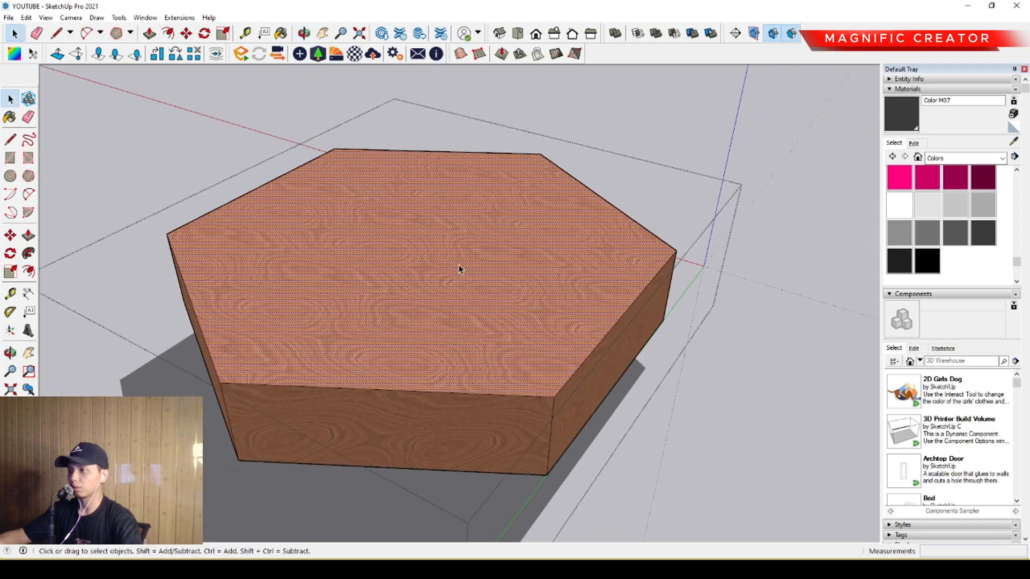
# - Select only the tabletop's upper face and offset its outline inward by 150
pyautogui.click(728, 149)
pyautogui.click(466, 232)
pyautogui.doubleClick(466, 231)
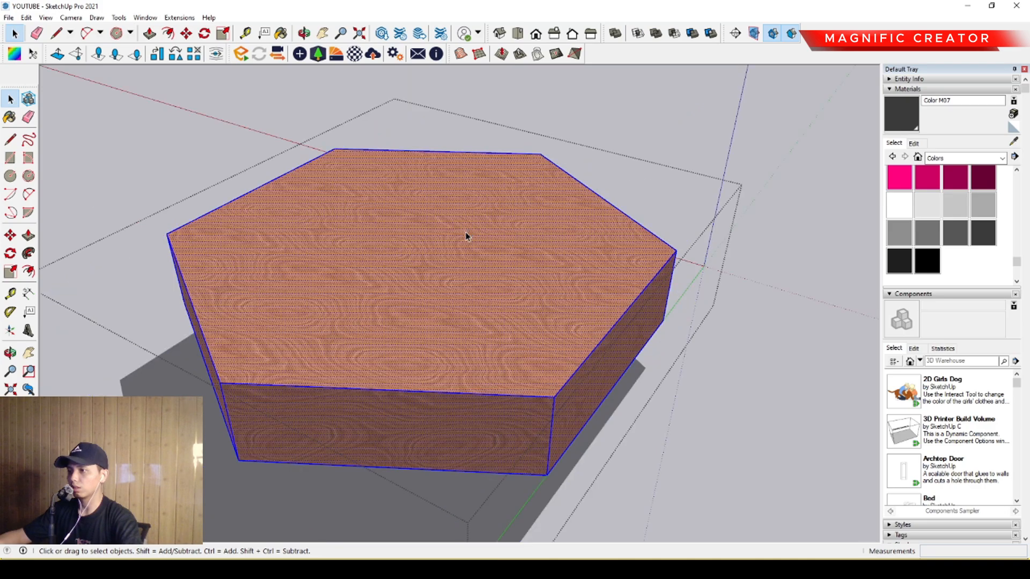
pyautogui.moveTo(467, 232); pyautogui.dragTo(501, 287, button='middle')
pyautogui.click(501, 287)
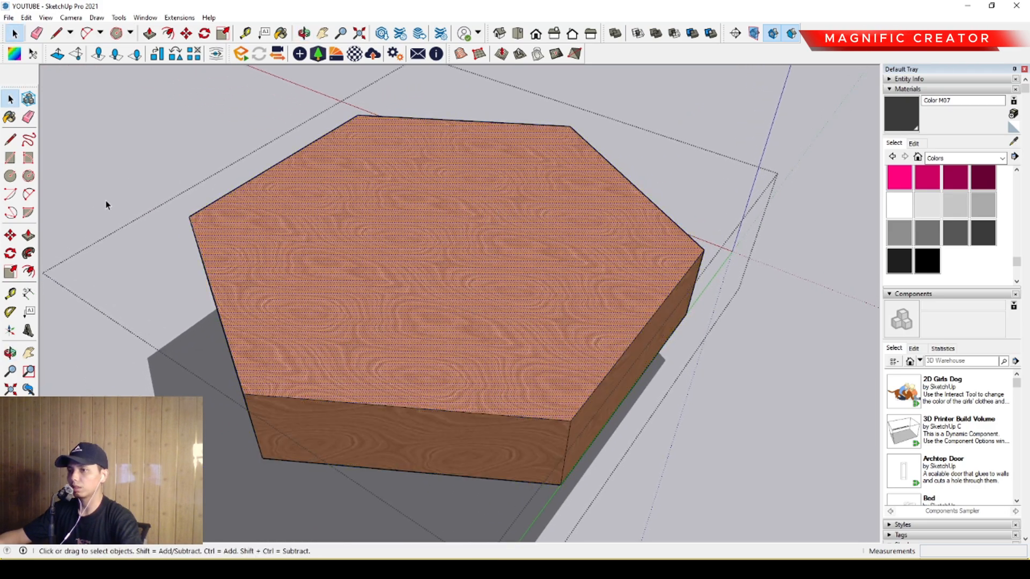
pyautogui.click(29, 273)
pyautogui.click(602, 160)
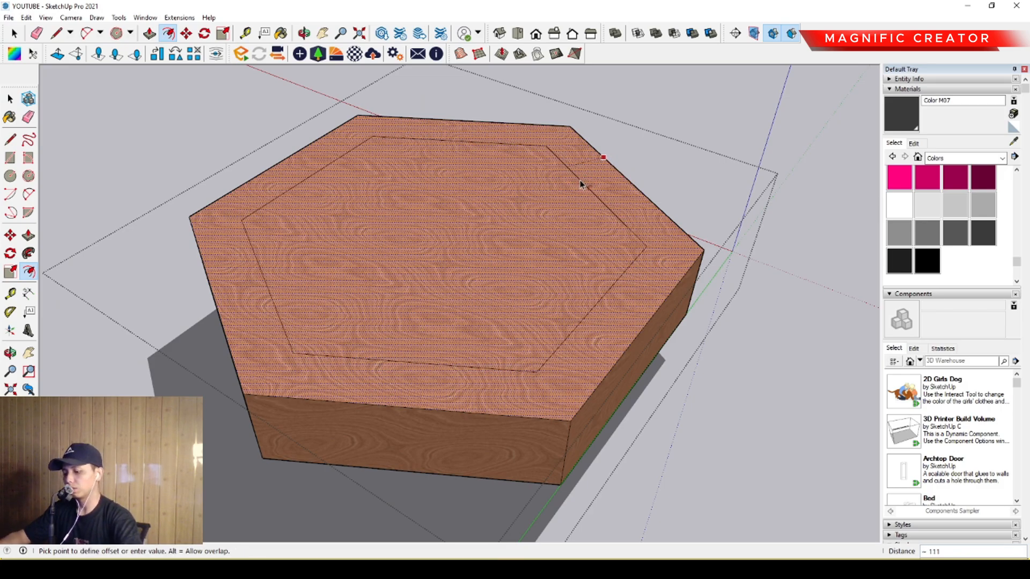
pyautogui.write('150')
pyautogui.press('Return')
pyautogui.press('space')
# - Select the inset hexagon face on the tabletop, paint it with Translucent Glass Blue from the Glass and Mirrors collection, and close the group
pyautogui.moveTo(581, 184); pyautogui.dragTo(564, 267, button='middle')
pyautogui.click(563, 267)
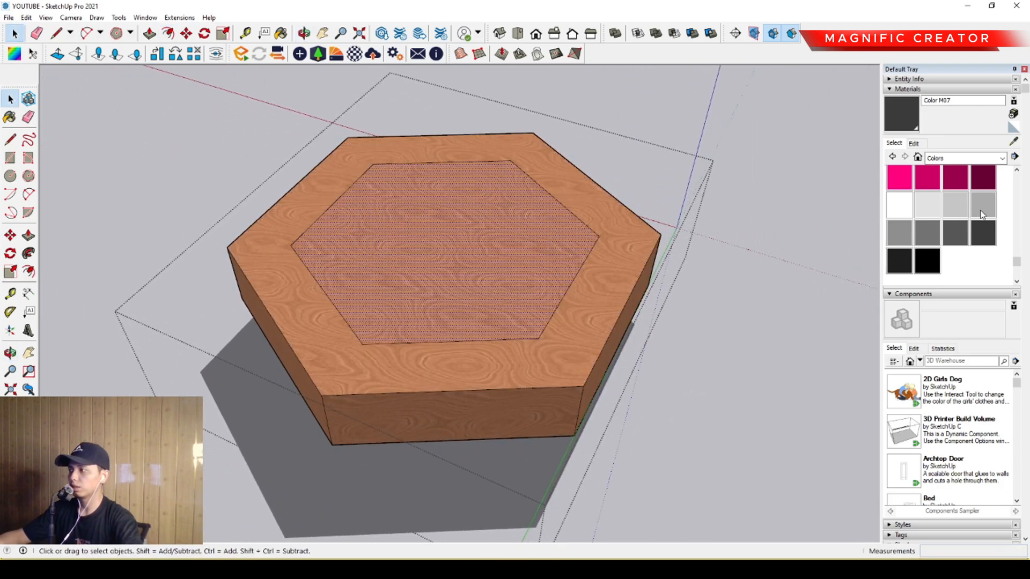
pyautogui.scroll(15, 981, 214)
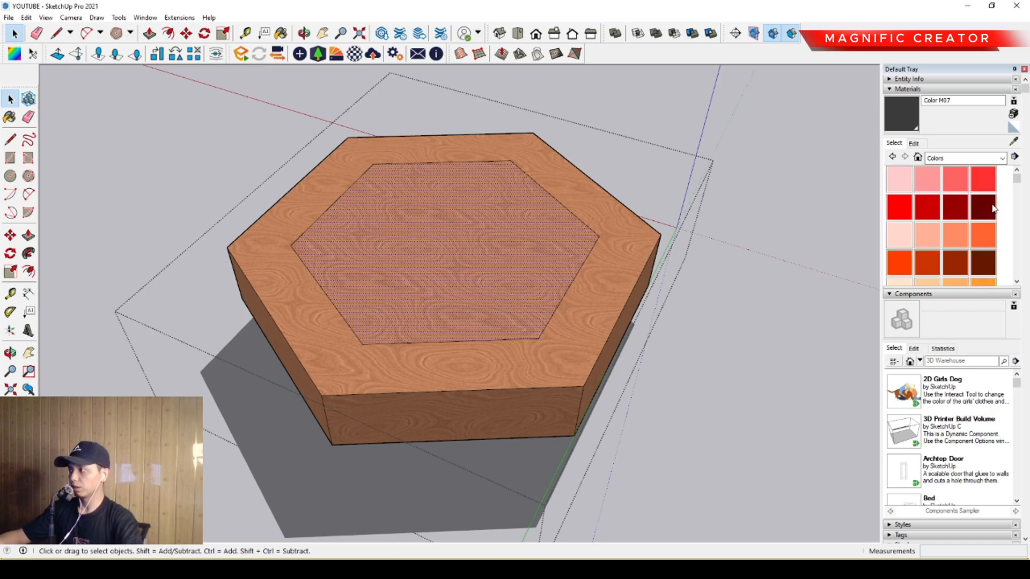
pyautogui.click(1003, 159)
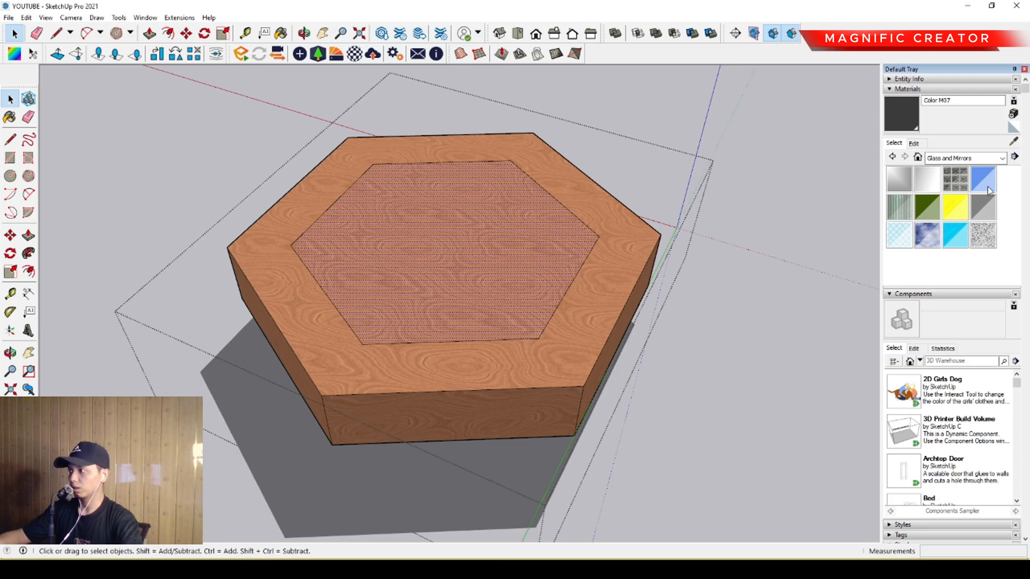
pyautogui.click(988, 188)
pyautogui.click(487, 246)
pyautogui.moveTo(567, 265); pyautogui.dragTo(581, 328, button='middle')
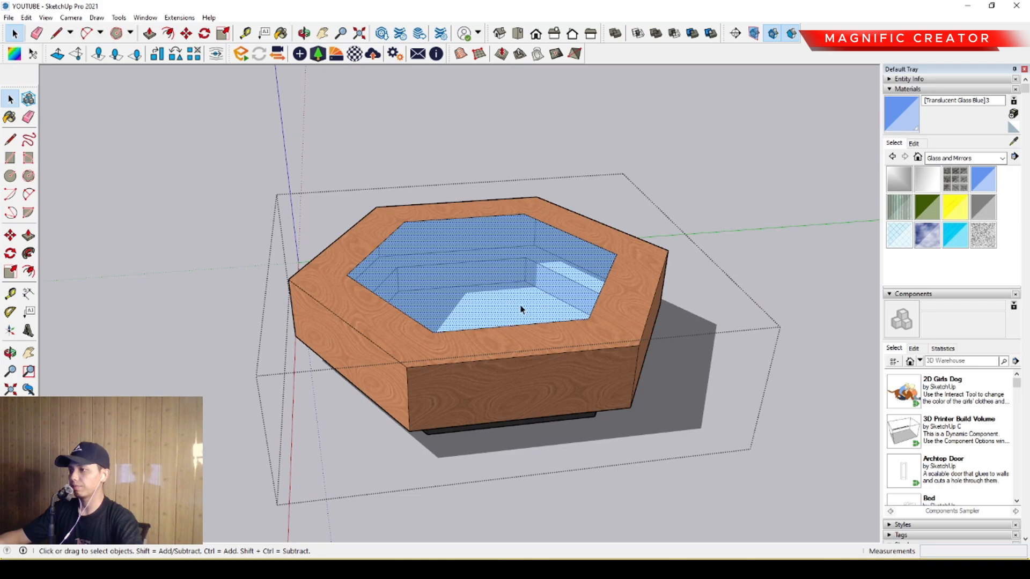
pyautogui.moveTo(521, 310); pyautogui.dragTo(314, 385, button='middle')
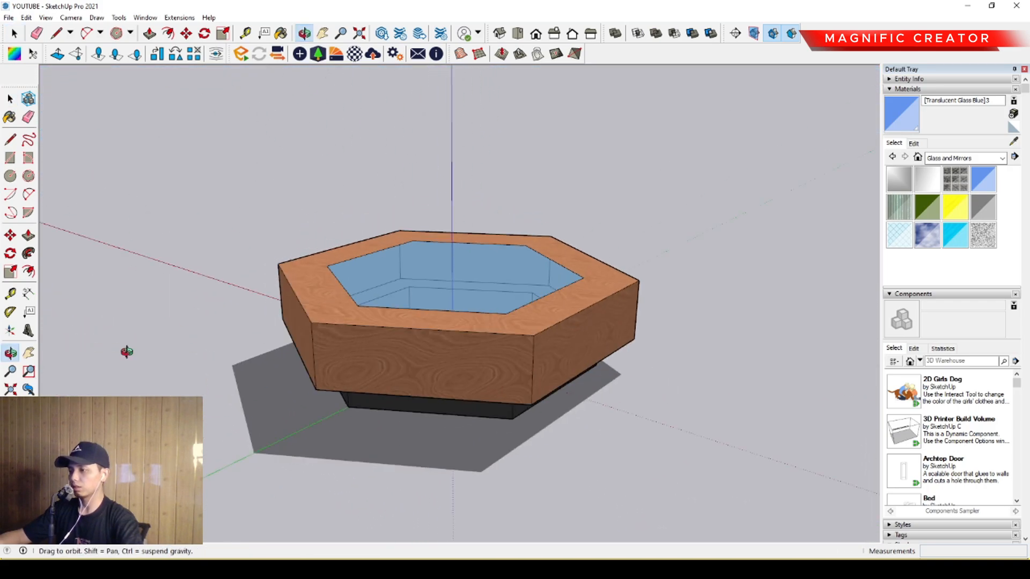
pyautogui.moveTo(504, 322); pyautogui.dragTo(345, 329, button='middle')
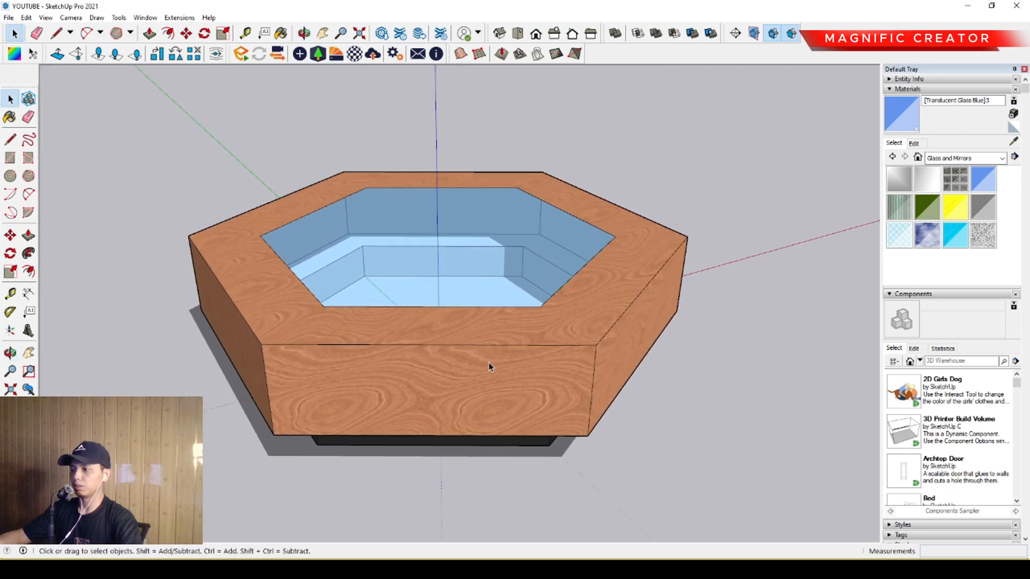
pyautogui.moveTo(489, 367); pyautogui.dragTo(285, 390, button='middle')
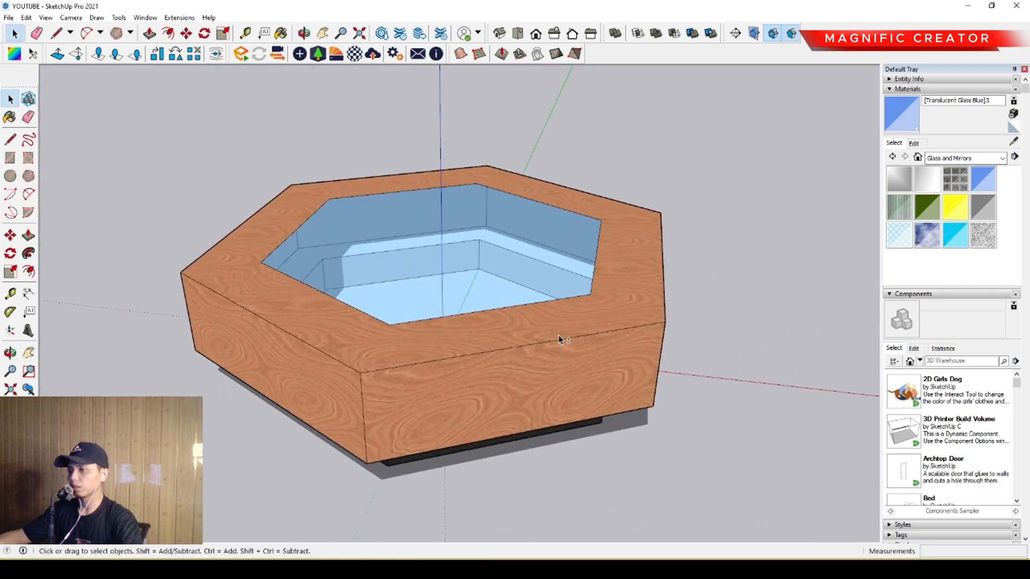